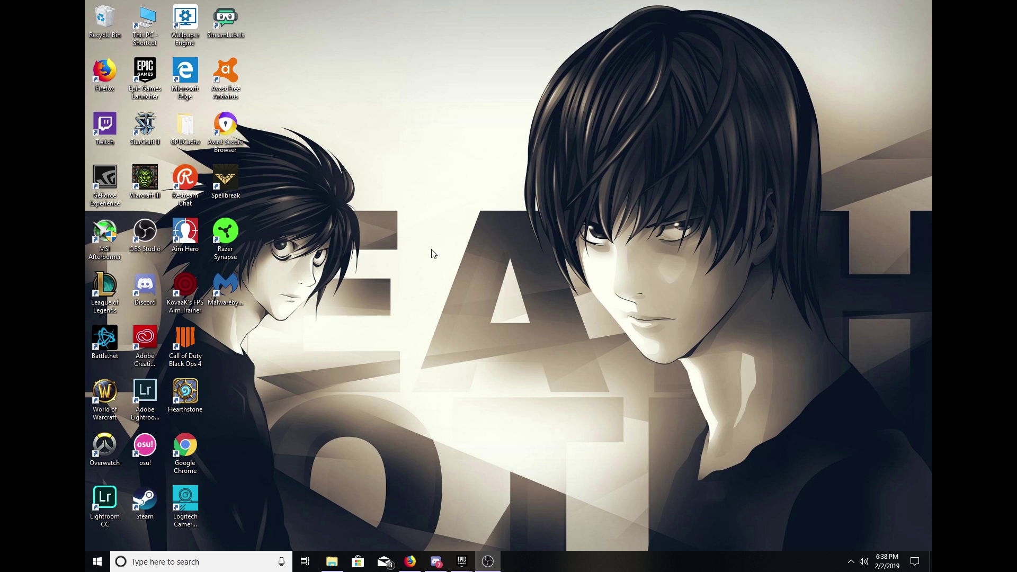
- Launch NVIDIA Control Panel from the desktop context menu, showing the custom 1600×1080 resolution
right_click(401, 234)
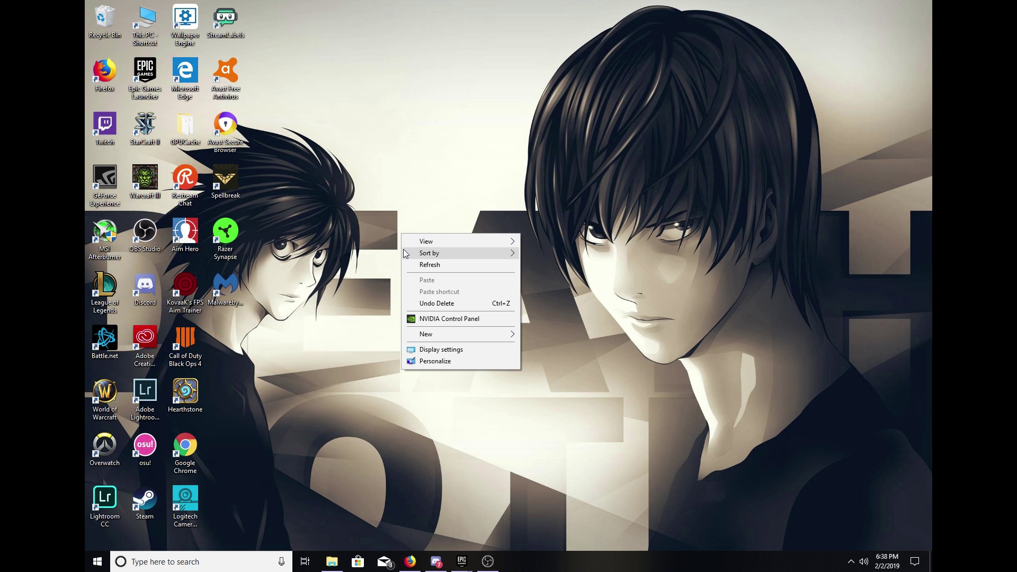
left_click(438, 320)
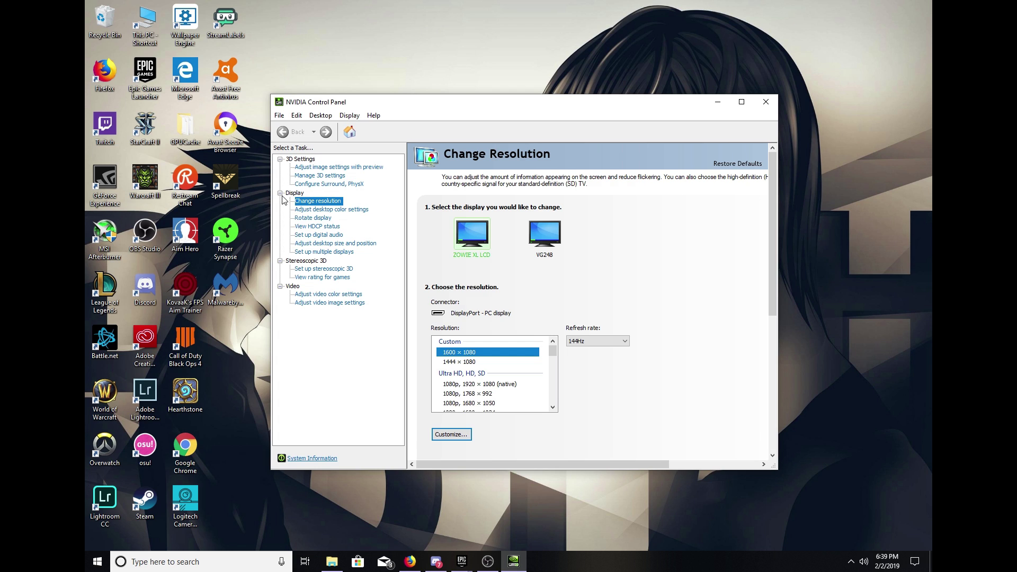
- Set the scaling mode under Adjust desktop size and position to Full-screen
right_click(621, 33)
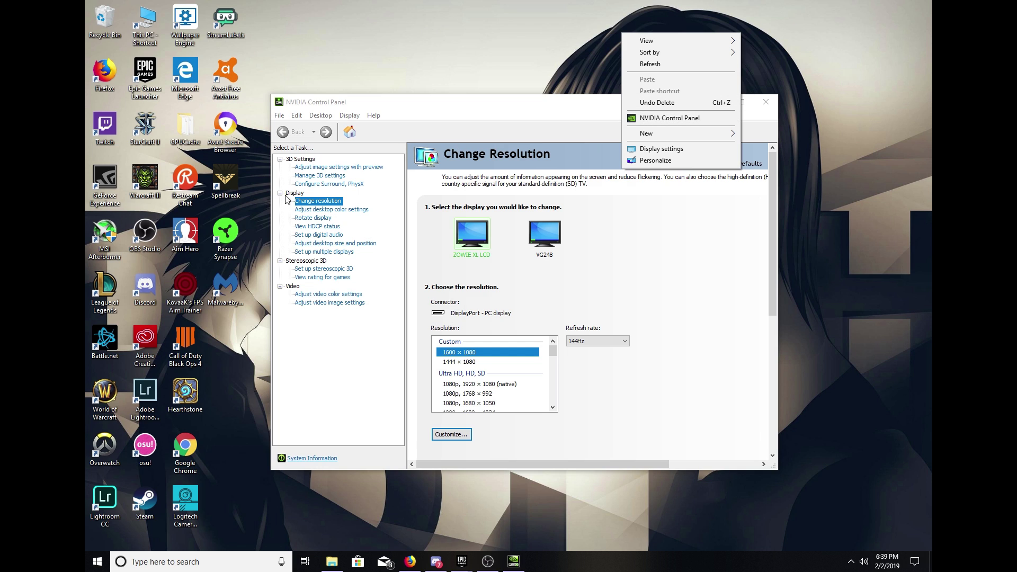
left_click(317, 244)
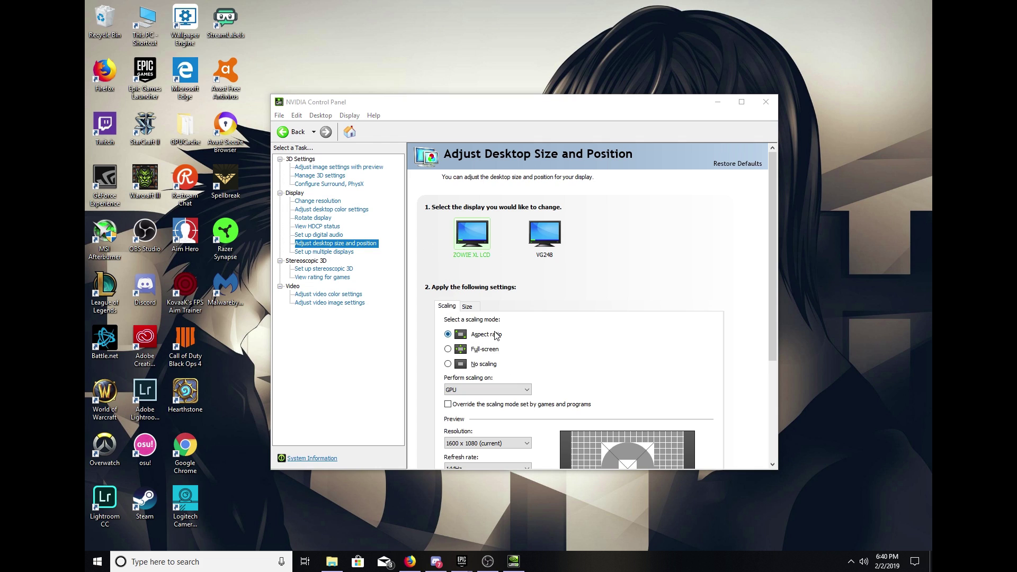
left_click(478, 351)
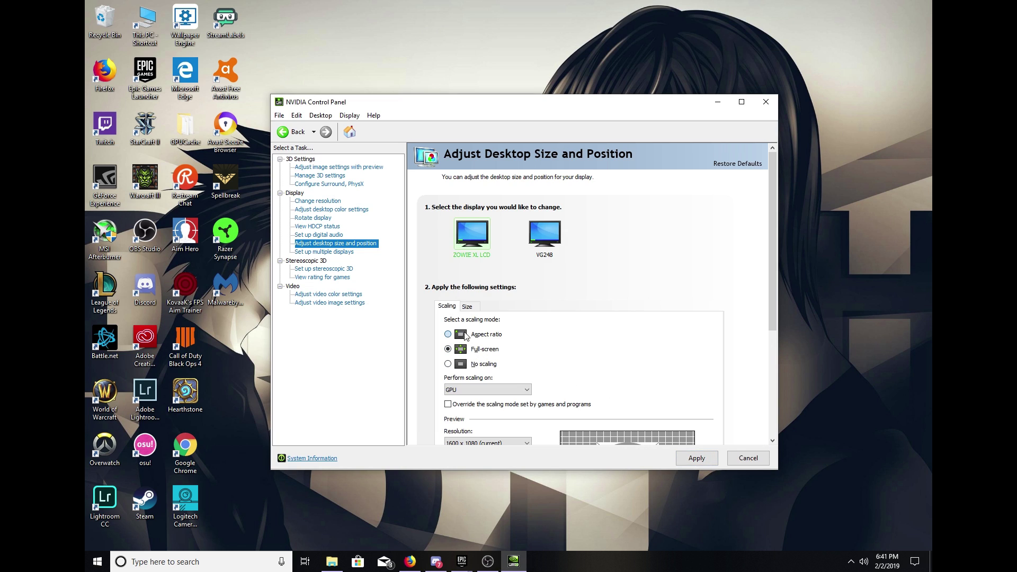
left_click(476, 337)
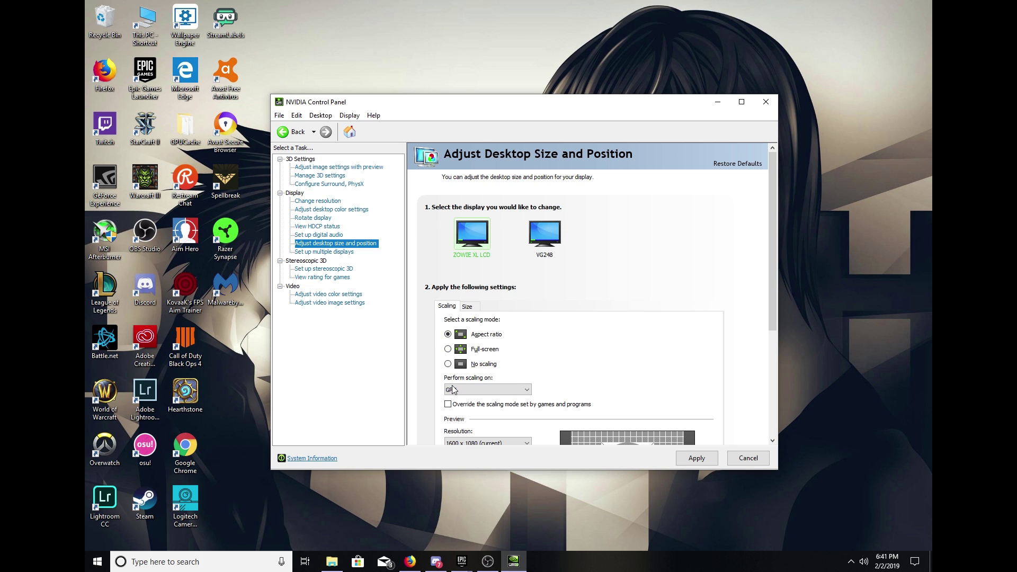
left_click(471, 349)
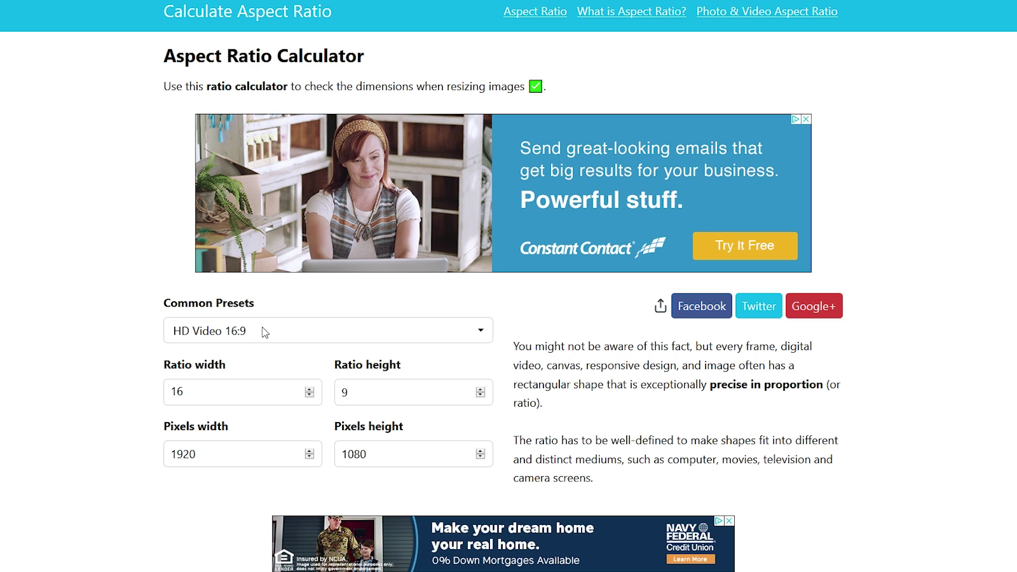
- Use the Standard Monitor 4:3 preset with a 1080-pixel height, giving 1440 wide
left_click(288, 329)
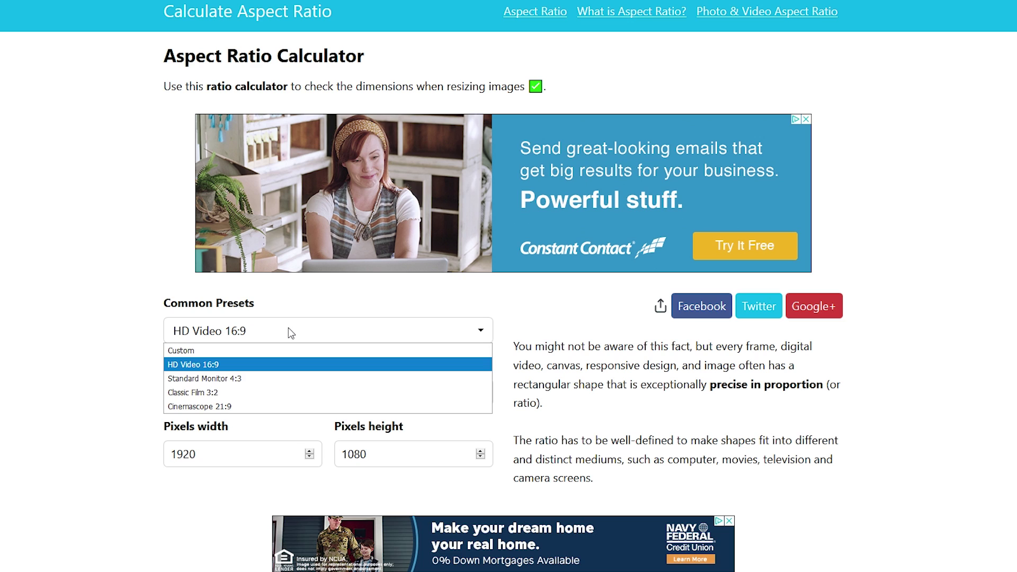
left_click(209, 378)
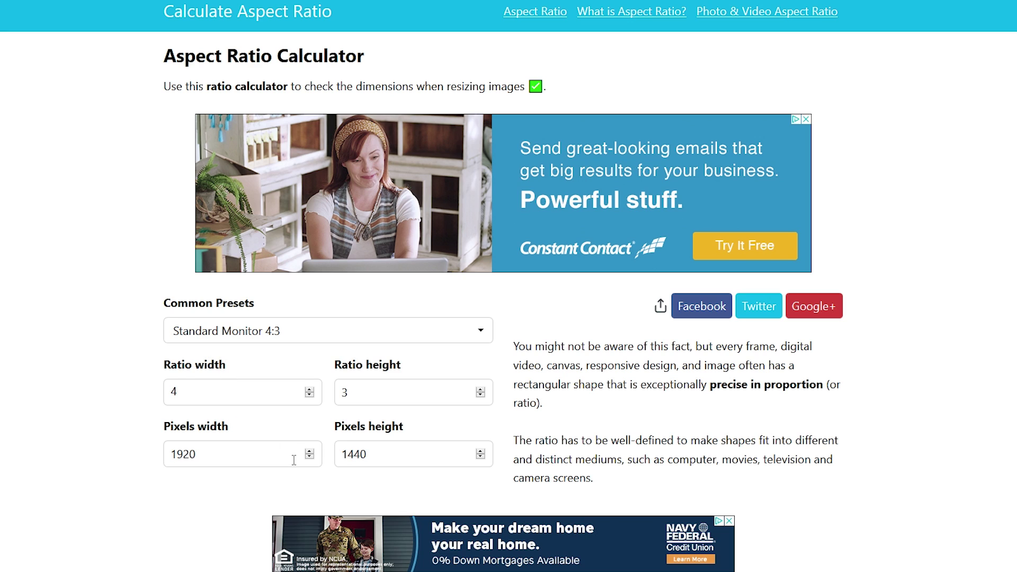
left_click_drag(245, 456, 119, 453)
left_click(362, 457)
left_click_drag(363, 457, 328, 459)
type("1080")
left_click_drag(367, 454, 344, 457)
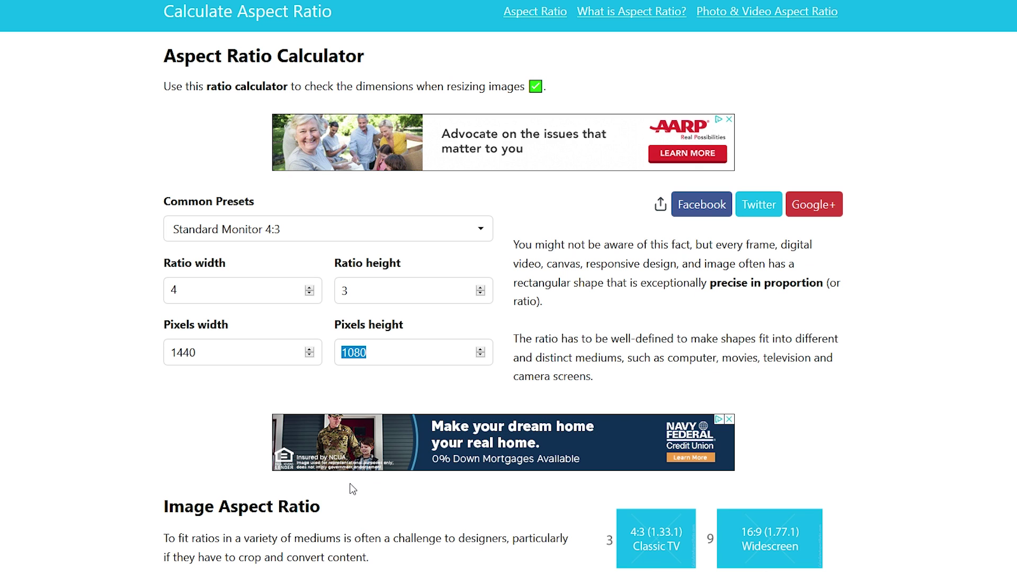
- Enter a 4:3 height of 768 so the width becomes 1024
left_click(372, 385)
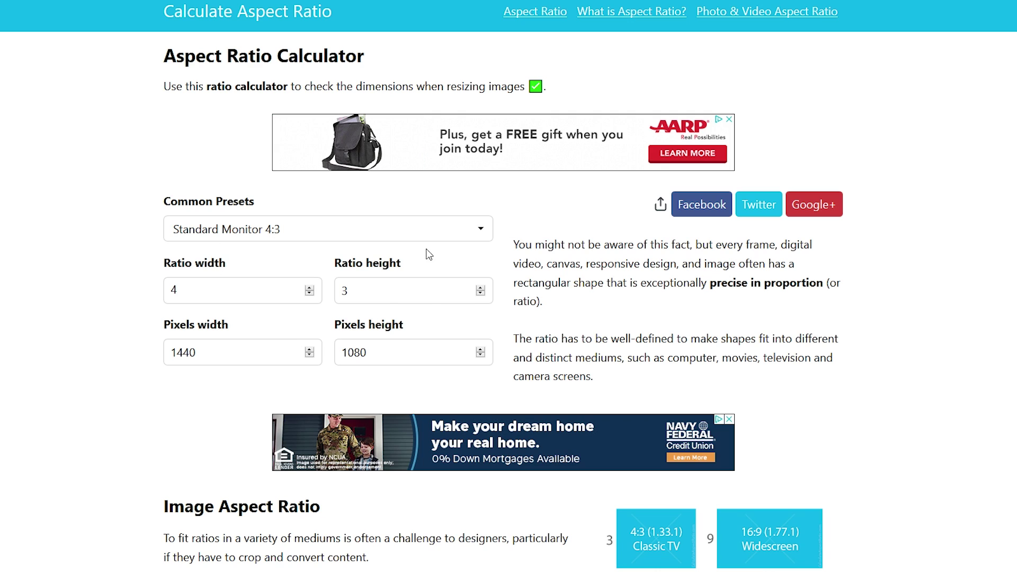
left_click(260, 229)
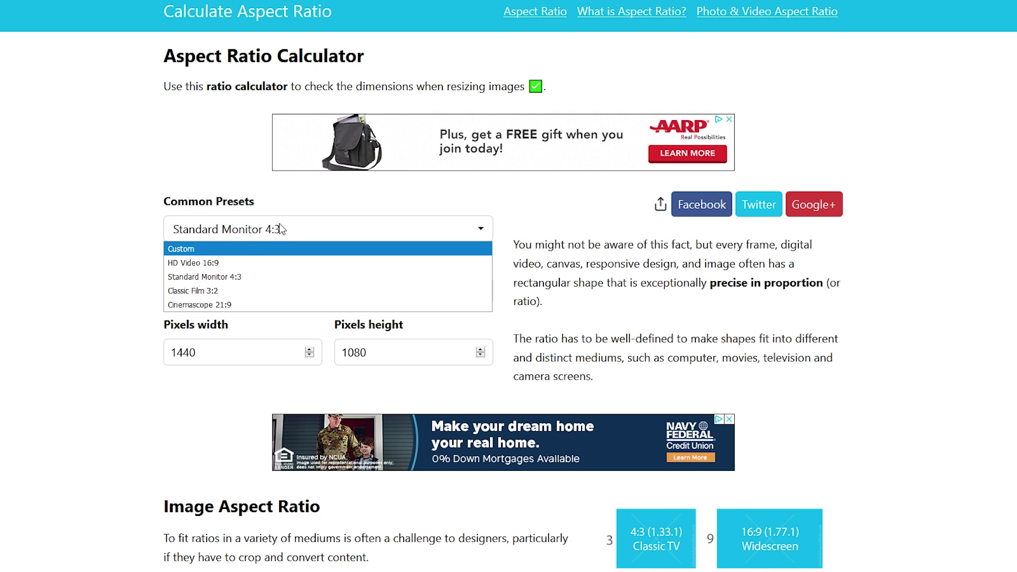
left_click(73, 233)
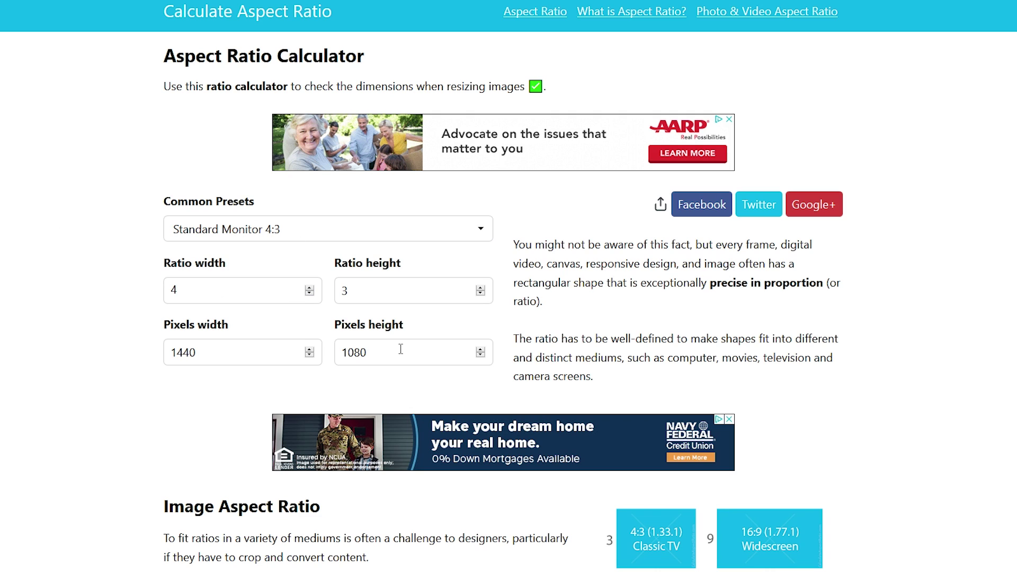
double_click(363, 352)
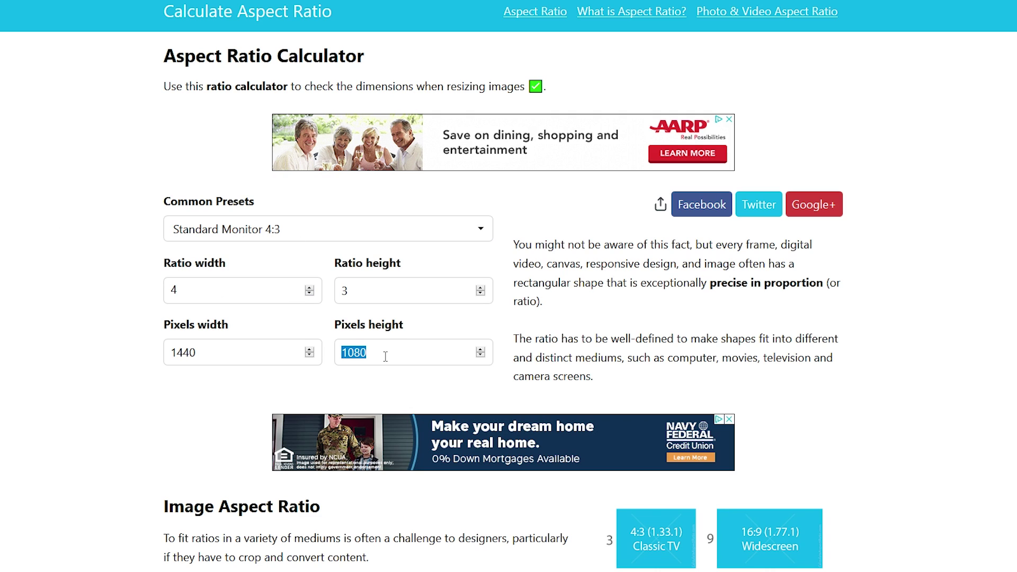
type("7")
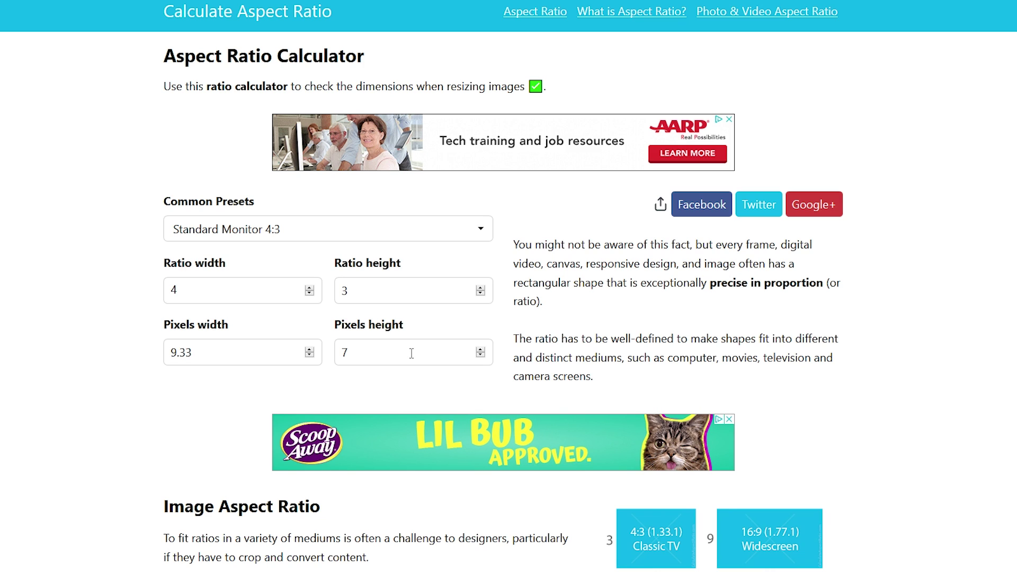
type("68")
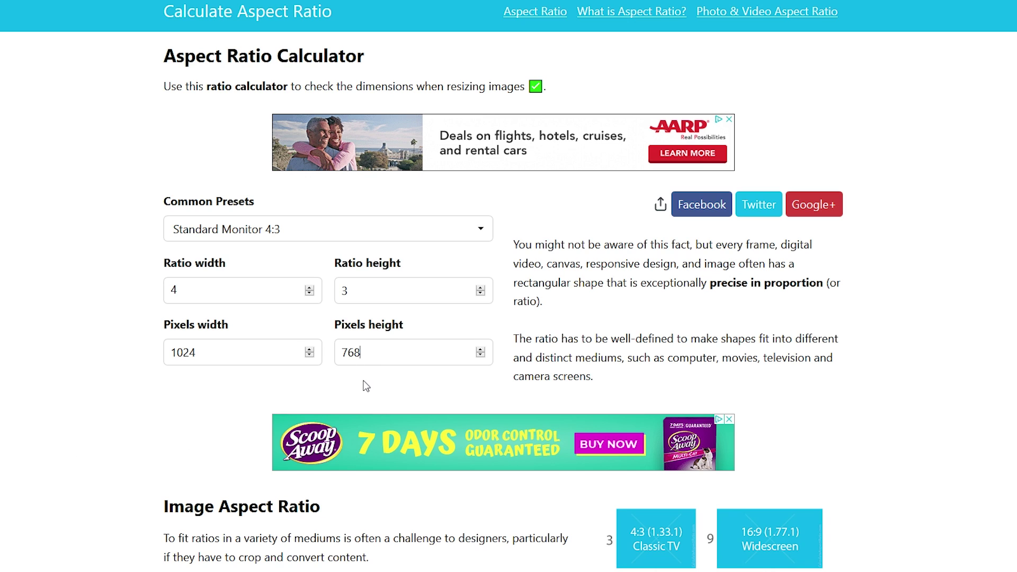
- Enter a 4:3 width of 1200, yielding a height of 900
left_click_drag(388, 353, 335, 354)
key("shift+Tab")
type("120")
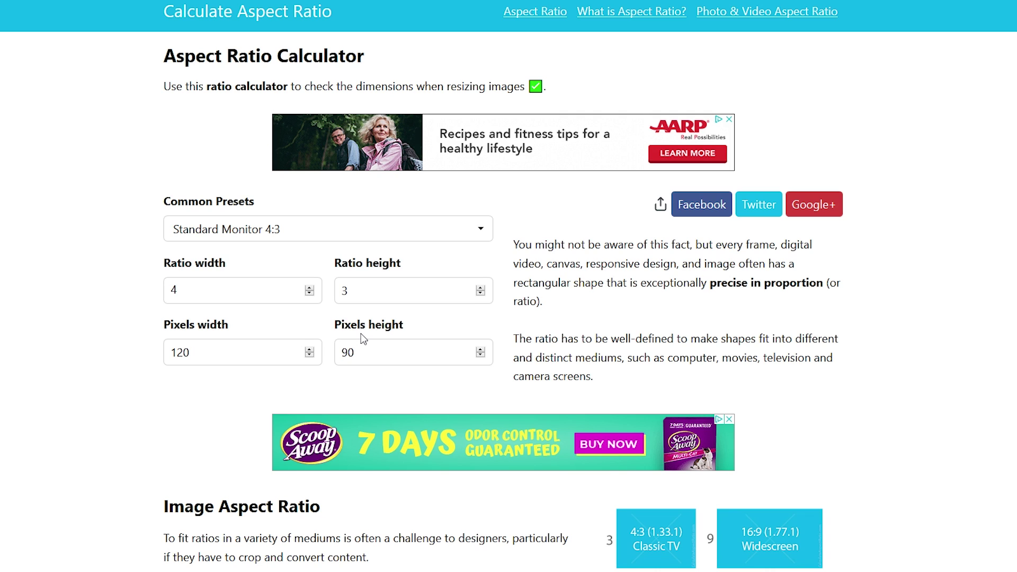
type("0")
double_click(223, 352)
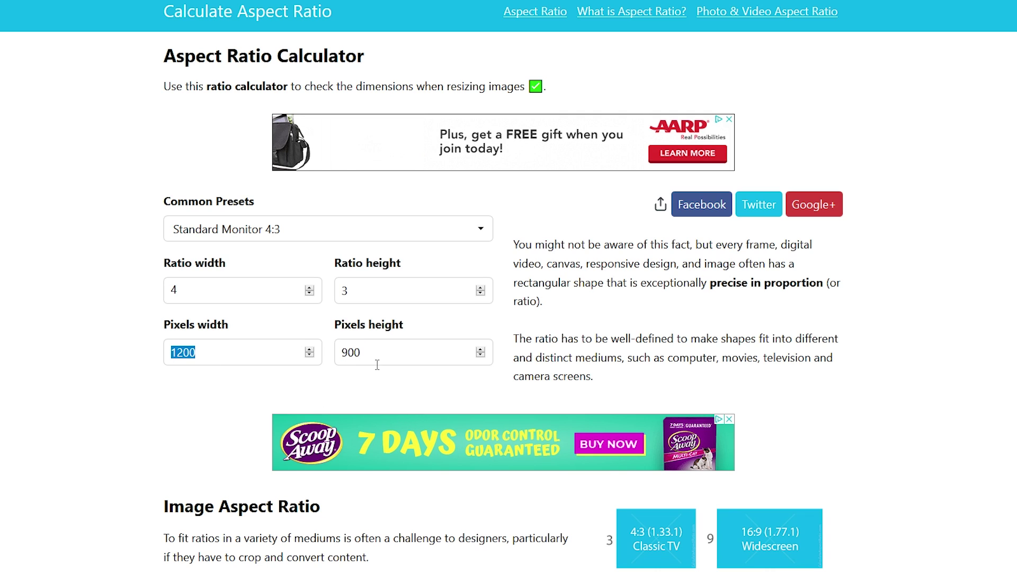
double_click(350, 352)
left_click(209, 401)
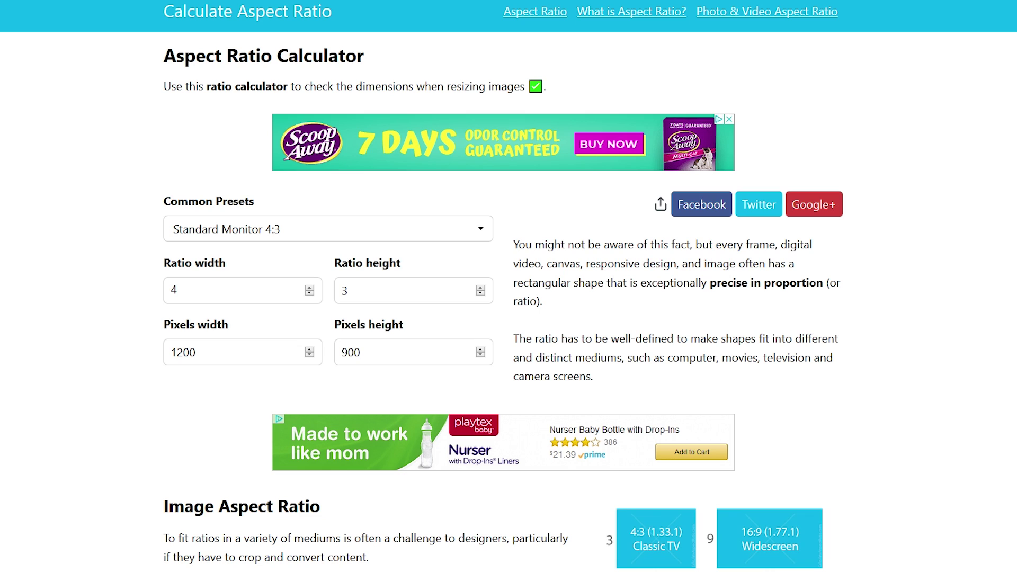
- Select the Classic Film 3:2 preset and enter width 1620 for 1620 × 1080
left_click(257, 386)
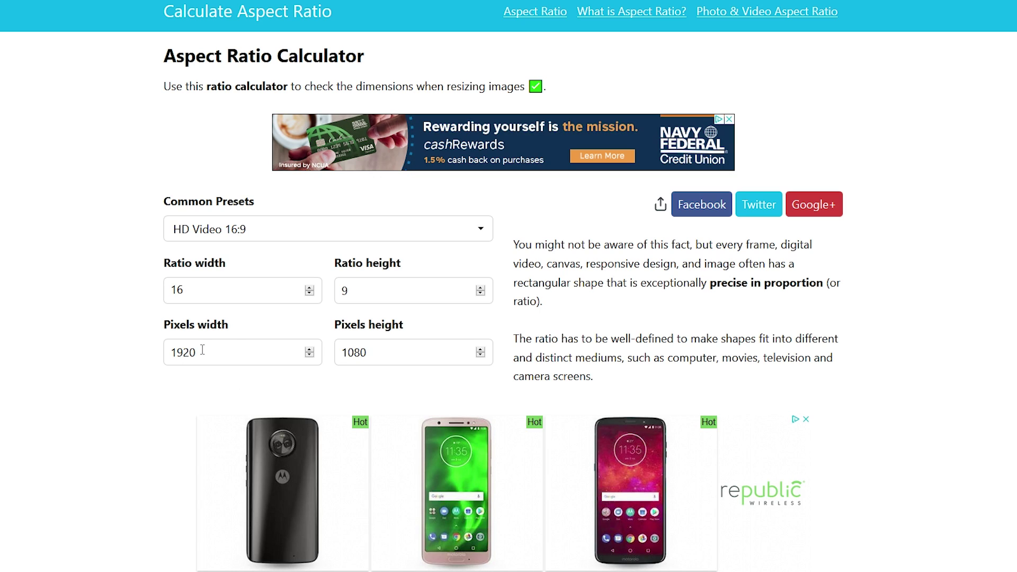
left_click(238, 359)
left_click(482, 231)
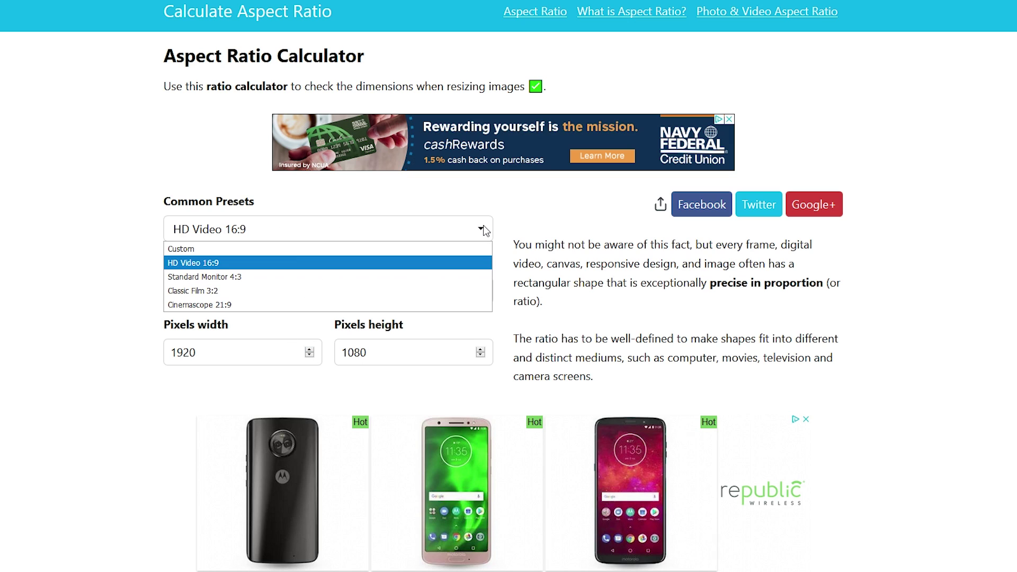
left_click(242, 290)
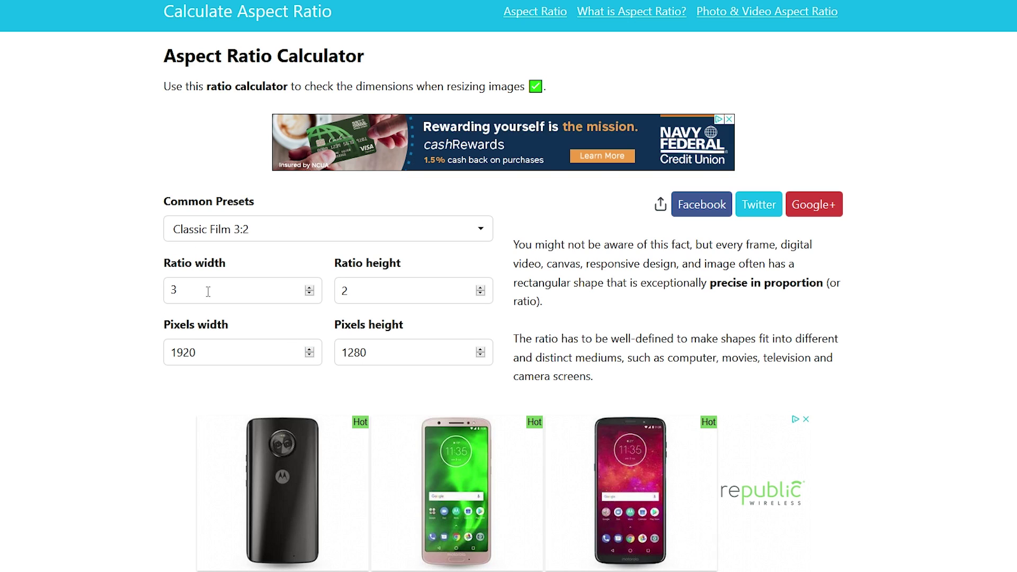
left_click_drag(391, 351, 310, 351)
key("shift+Tab")
type("1620")
double_click(205, 354)
left_click(171, 415)
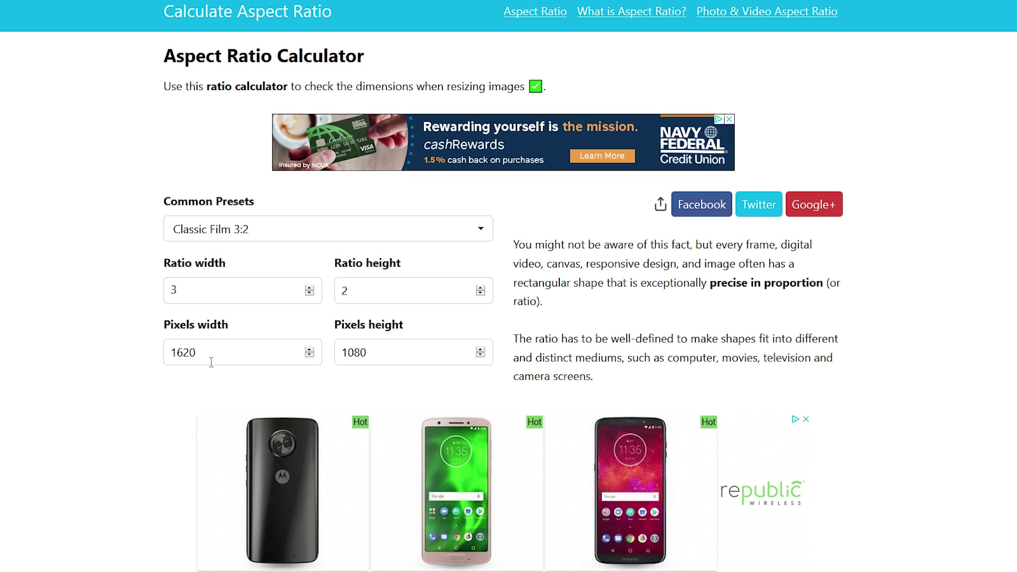